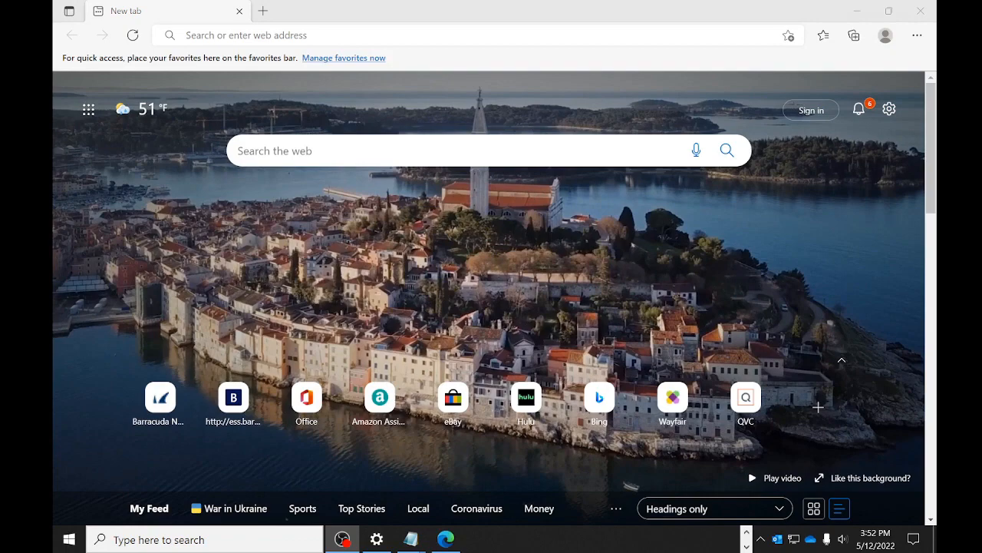
# - Go to ess.barracudanetworks.com in the Edge address bar
pyautogui.click(376, 34)
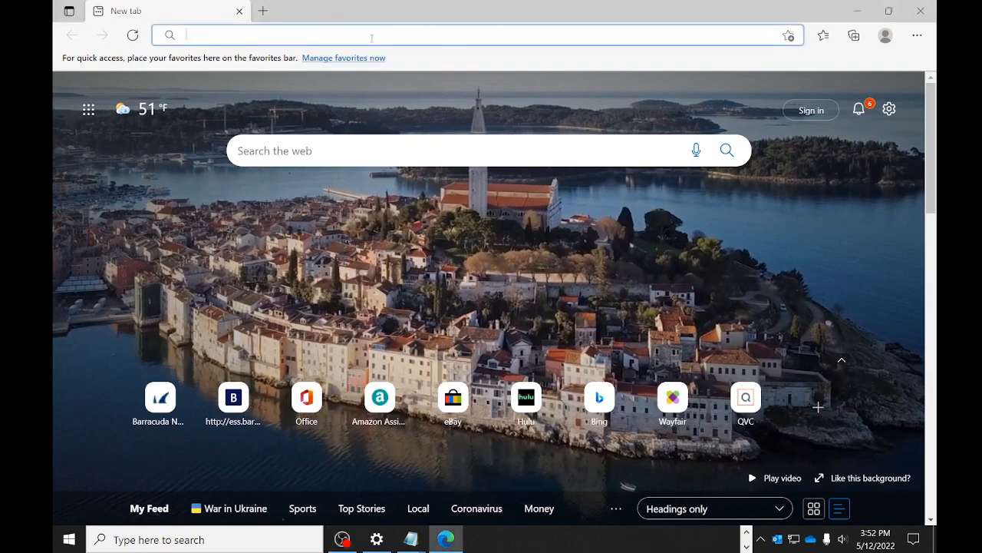
pyautogui.write('ess.')
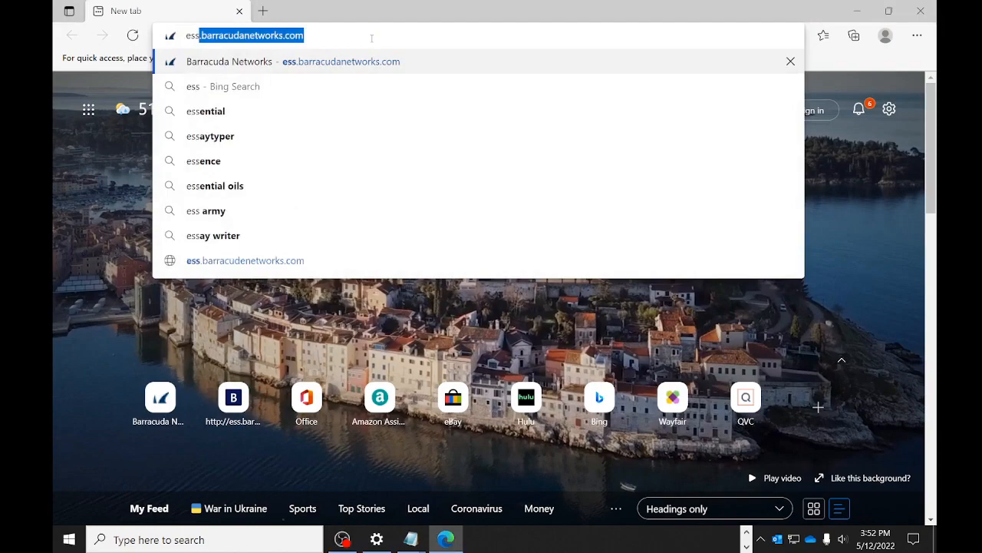
pyautogui.write('barra')
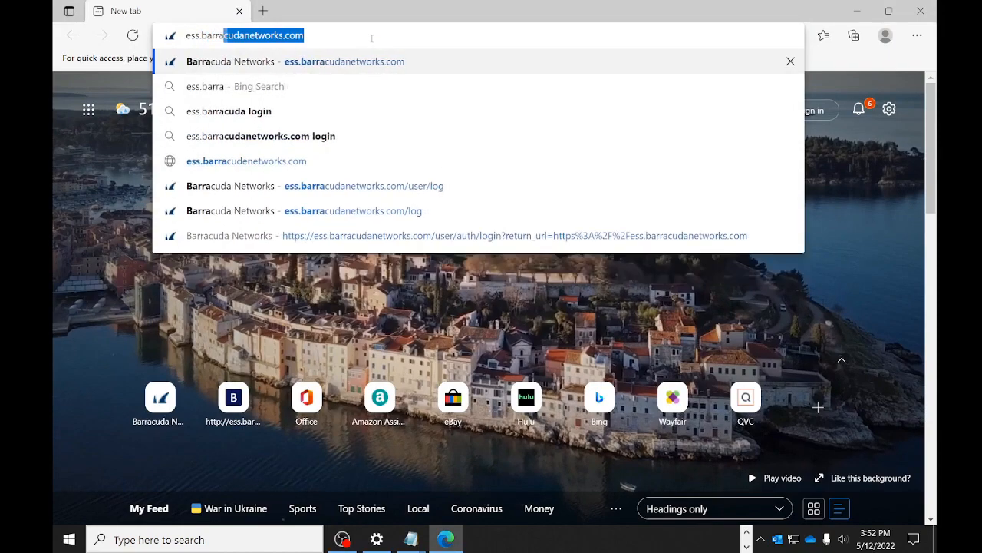
pyautogui.write('cudanetworks.com')
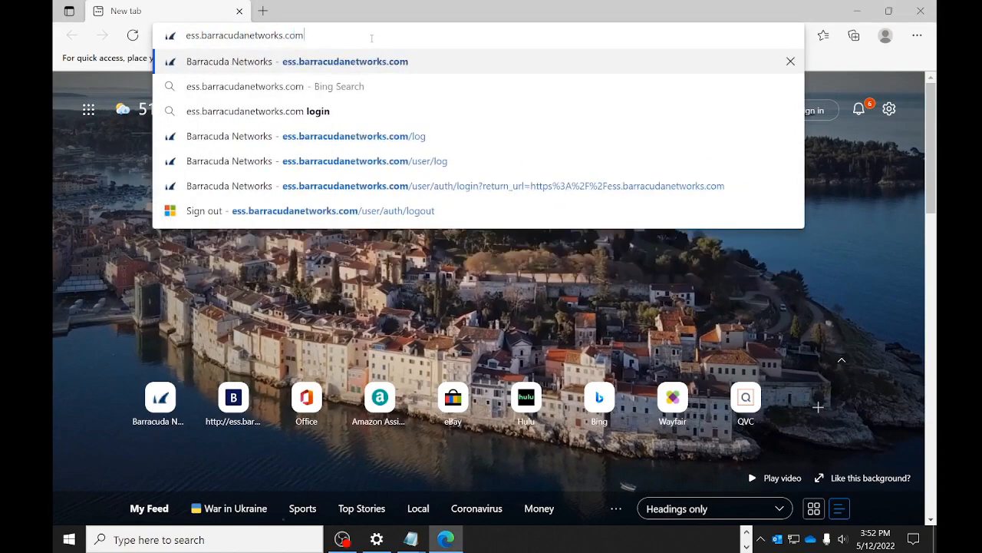
pyautogui.press('Return')
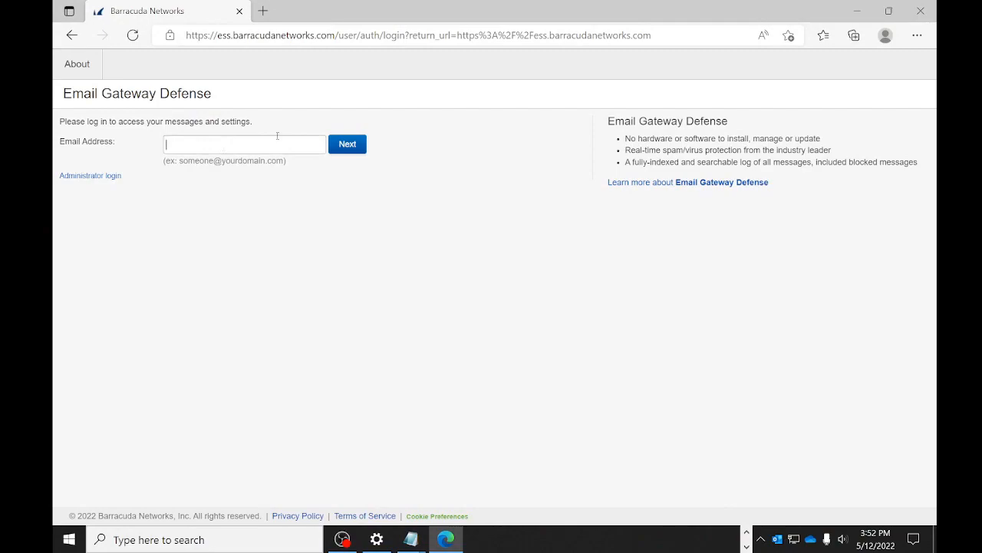
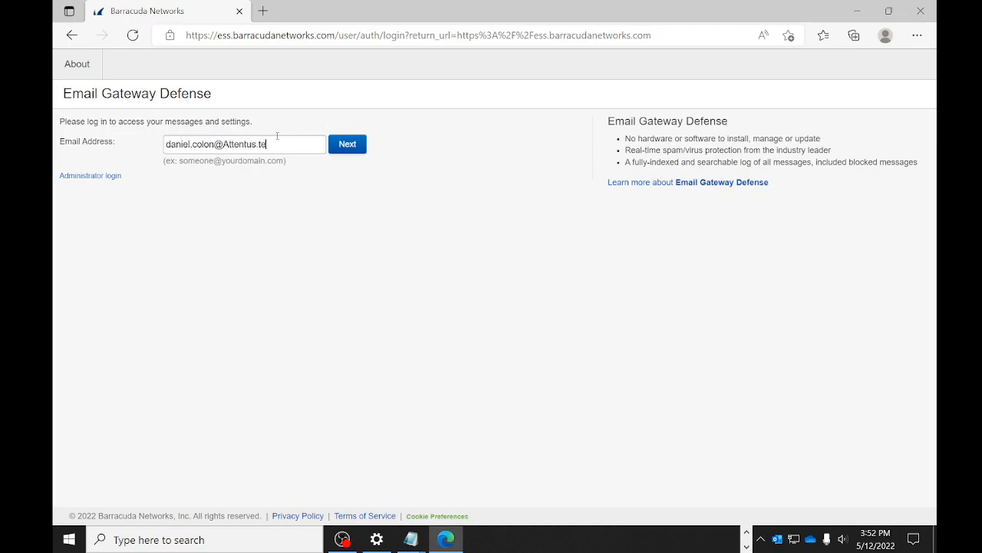
# - Sign in with the account e-mail address on the Attentus.tech domain
pyautogui.press('Return')
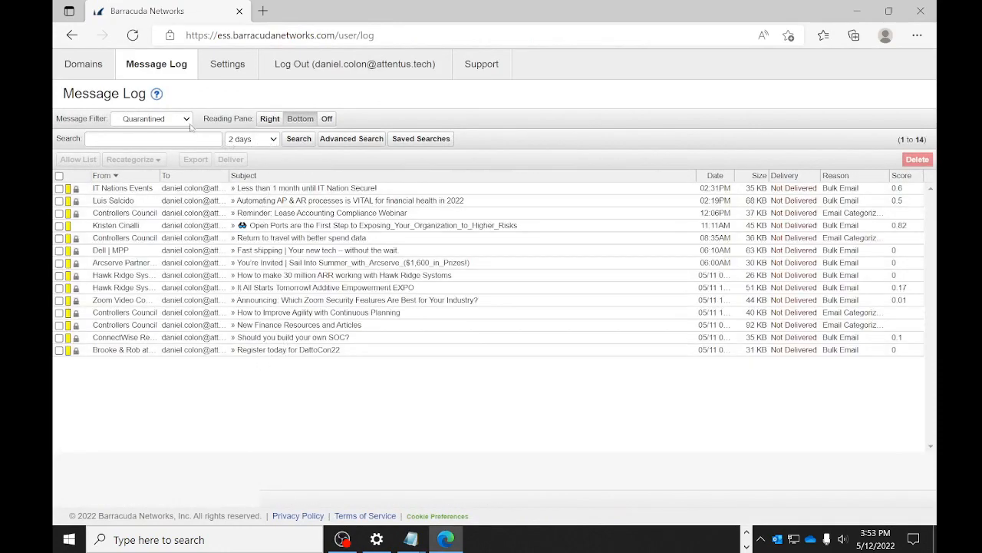
# - Change the Message Log day range to 1 week and rerun the search
pyautogui.click(273, 140)
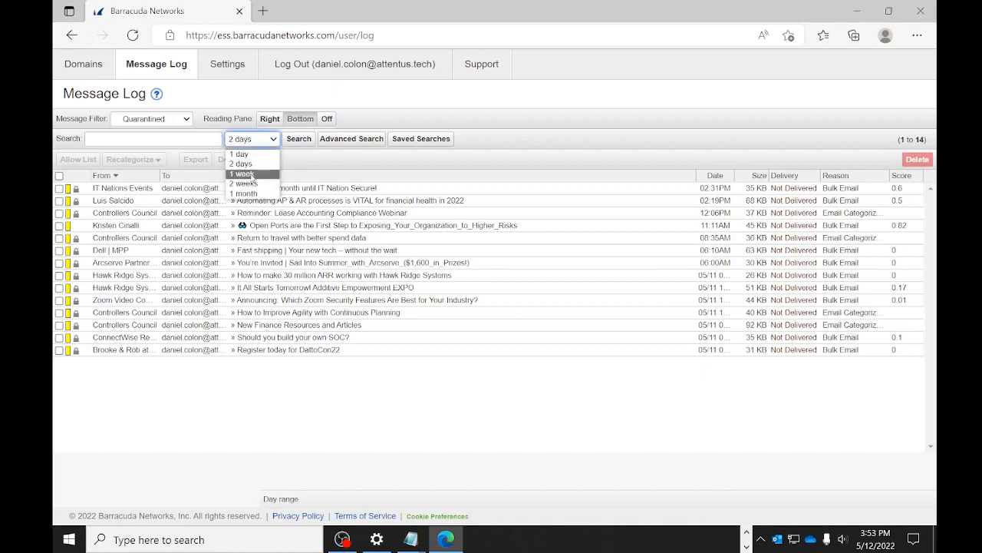
pyautogui.click(350, 433)
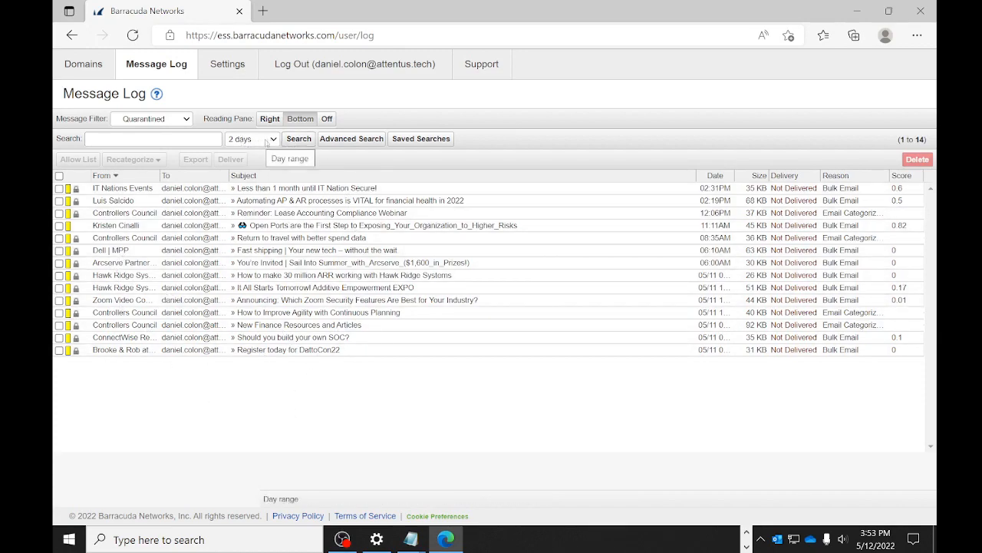
pyautogui.click(270, 141)
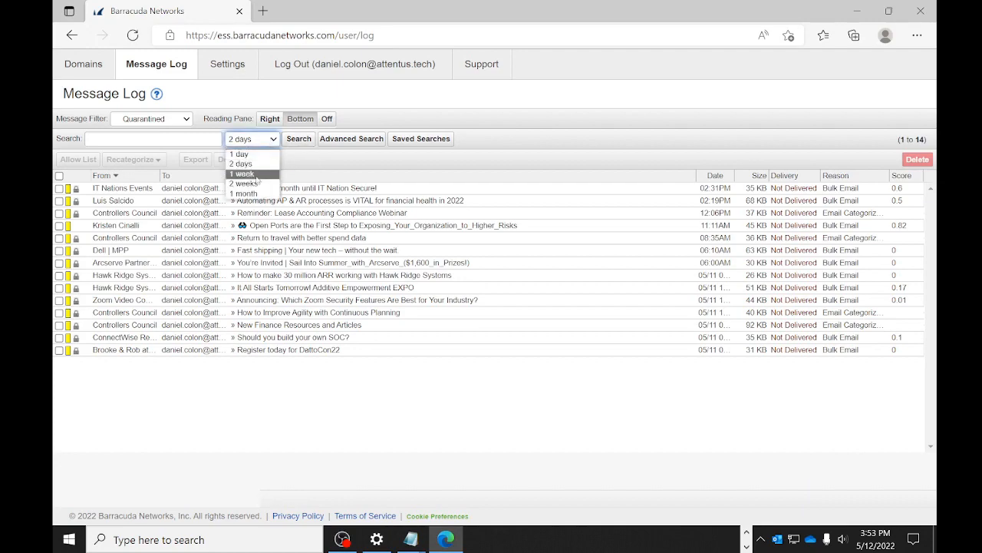
pyautogui.click(257, 174)
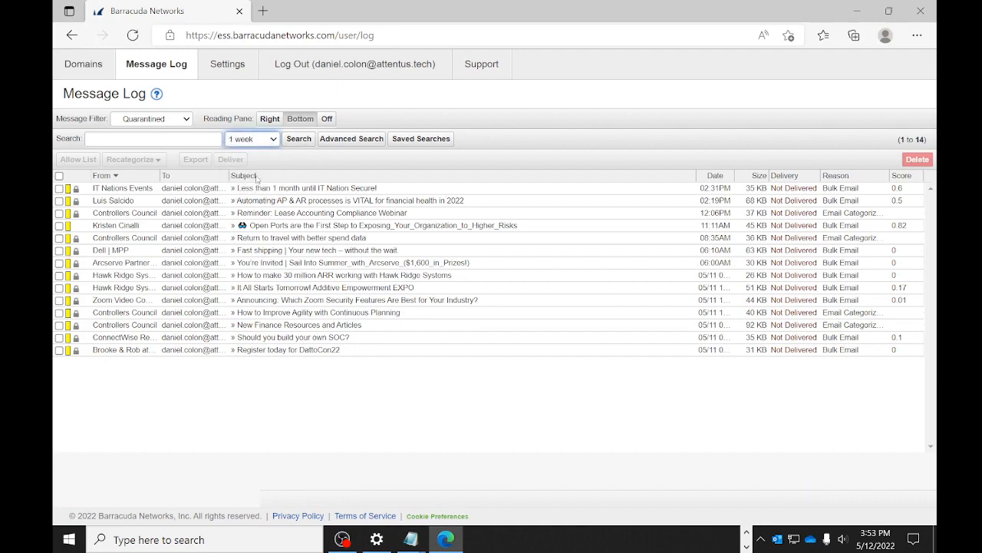
pyautogui.click(300, 139)
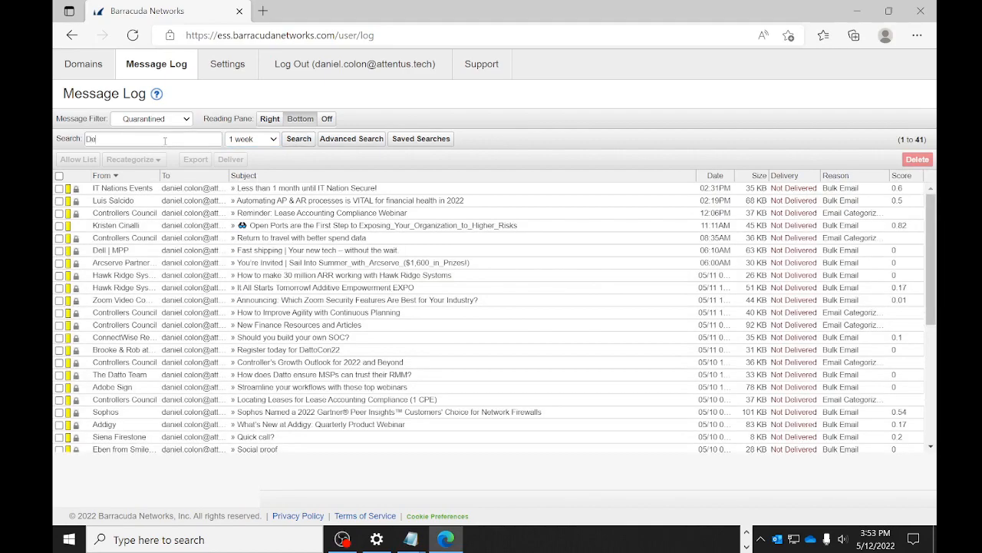
# - Search for Dell, preview the second Dell | MPP message and deliver it
pyautogui.click(304, 145)
pyautogui.click(256, 201)
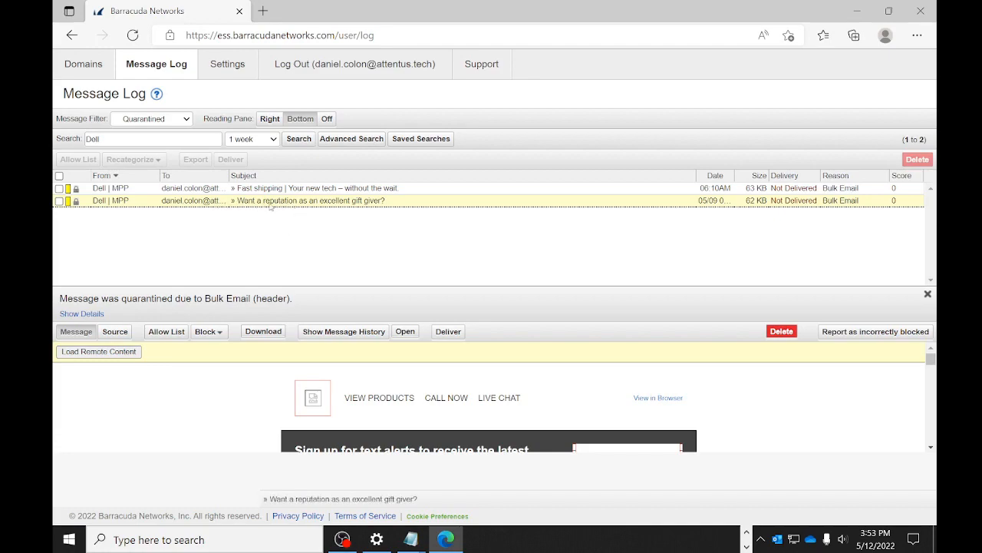
pyautogui.click(449, 332)
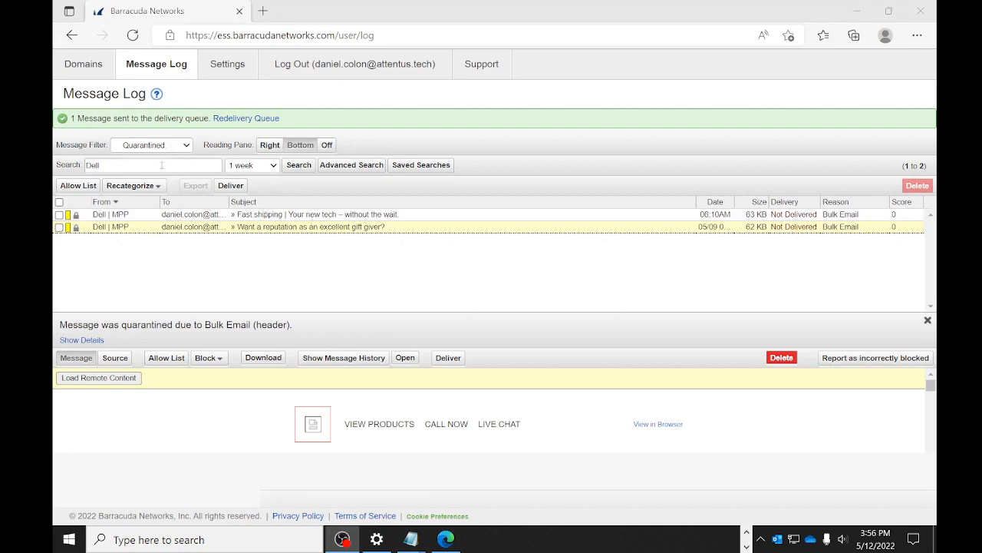
# - Remove the Dell search term and rerun the search unfiltered
pyautogui.doubleClick(141, 166)
pyautogui.press('BackSpace')
pyautogui.press('Return')
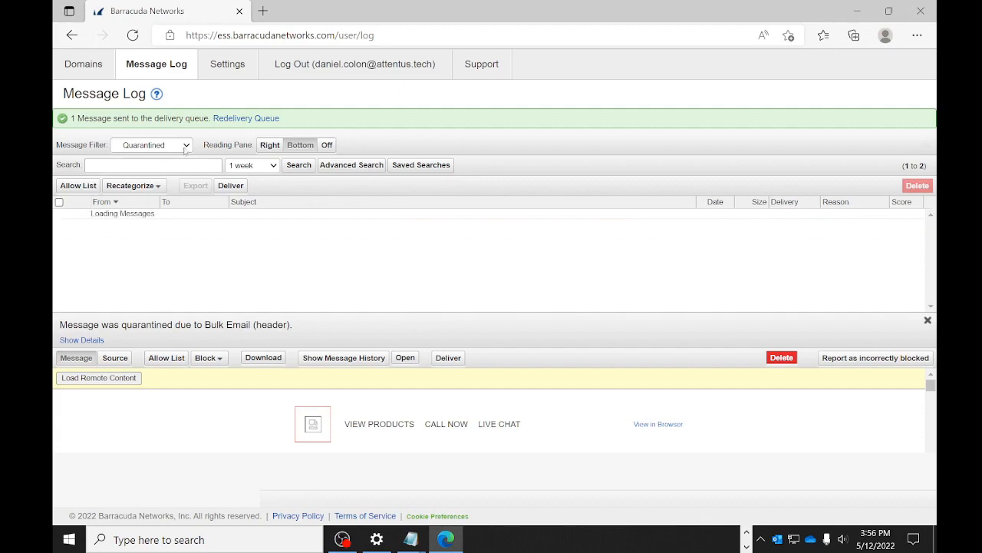
# - Filter messages to Blocked and preview the Offboarding With Care email
pyautogui.click(187, 146)
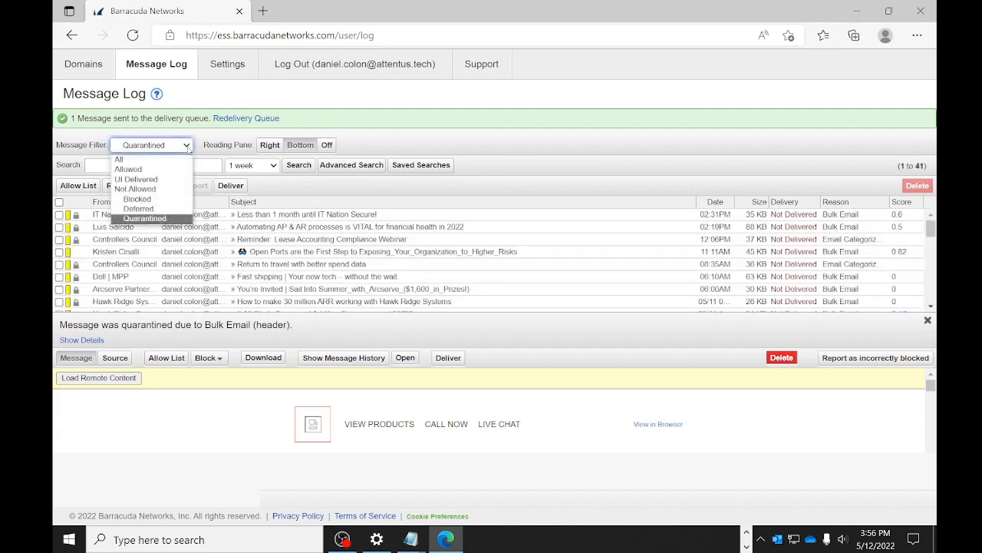
pyautogui.click(148, 201)
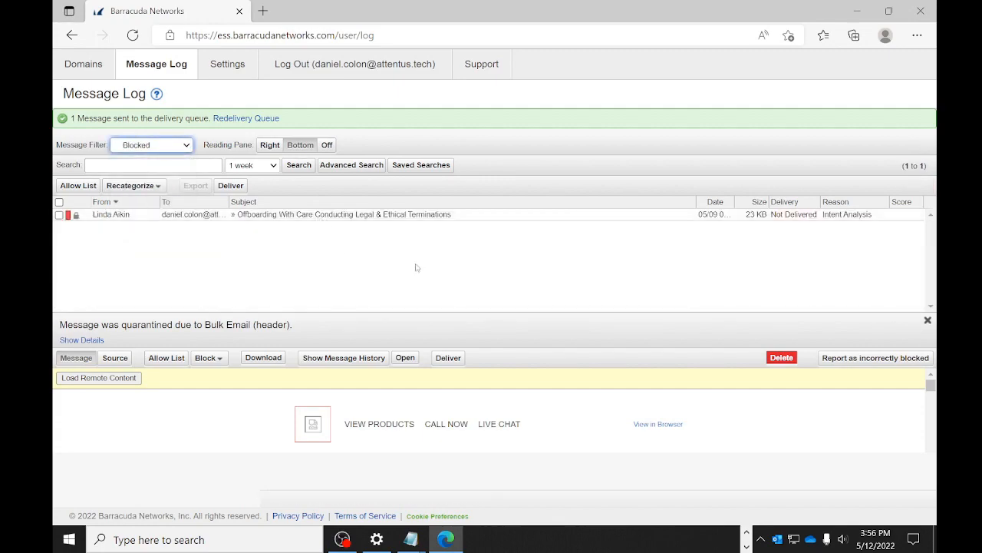
pyautogui.click(457, 216)
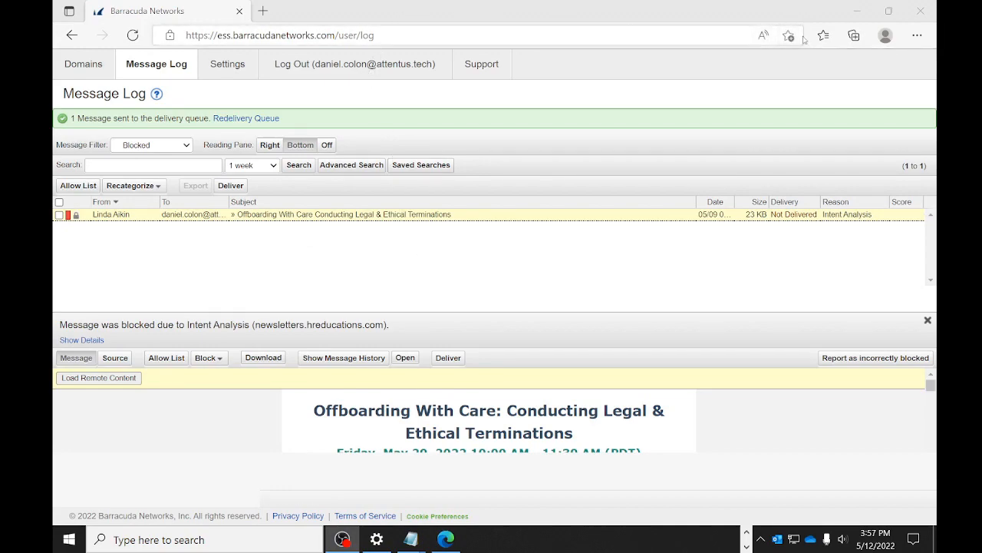
# - Save the Barracuda page to the Favorites bar and reopen it from there
pyautogui.click(793, 39)
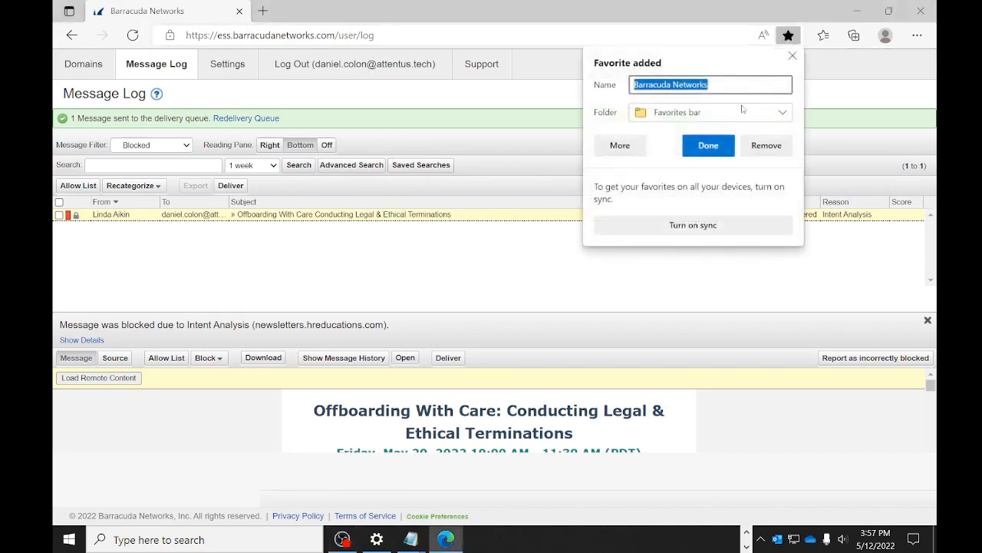
pyautogui.click(717, 152)
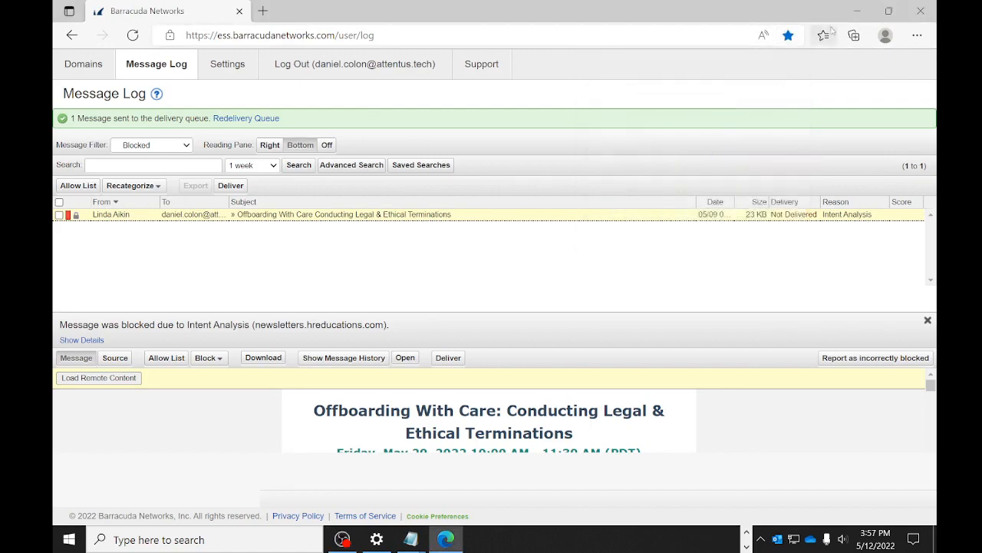
pyautogui.click(825, 34)
pyautogui.click(599, 86)
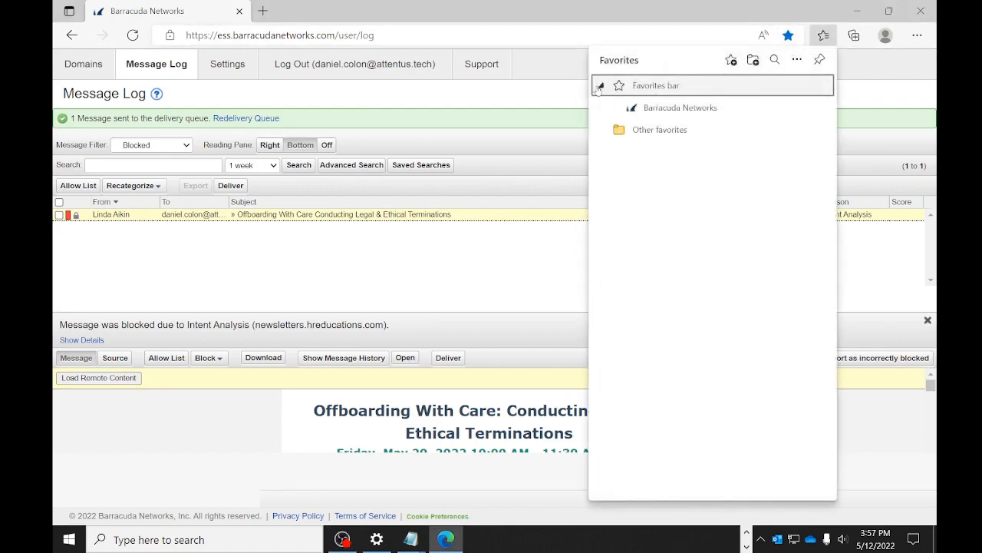
pyautogui.click(686, 112)
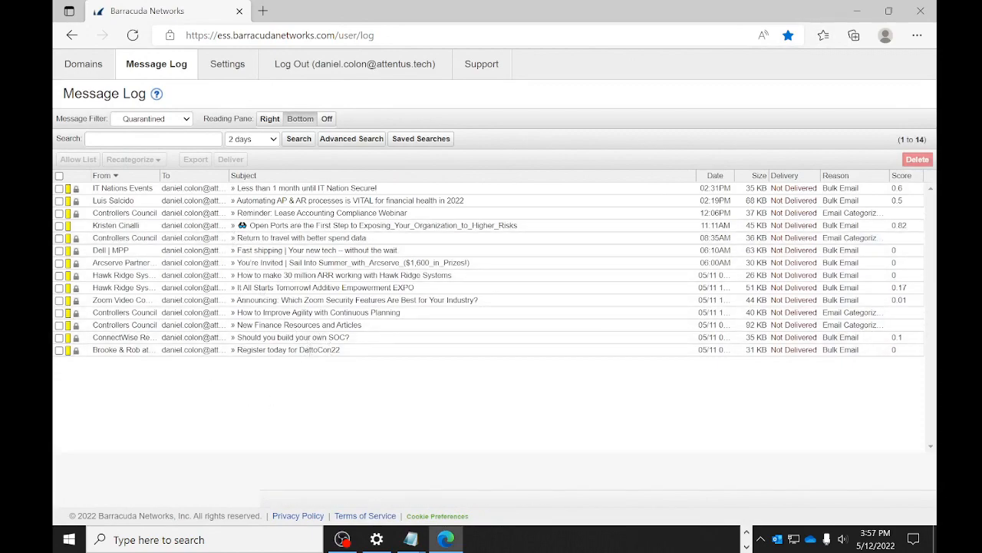
# - Switch to the Outlook quarantine notification email from the taskbar
pyautogui.hotkey('alt', 'Tab')
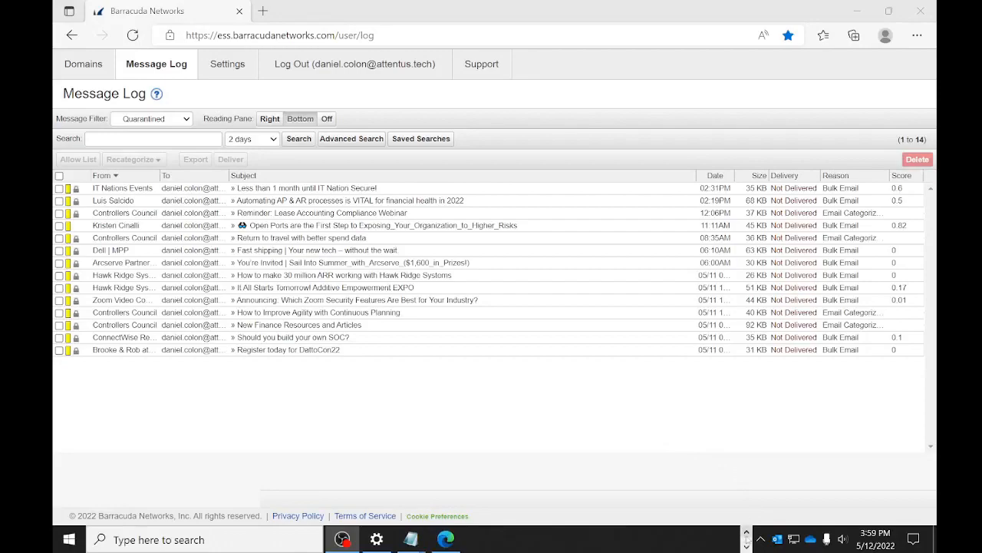
pyautogui.click(746, 533)
pyautogui.moveTo(537, 539)
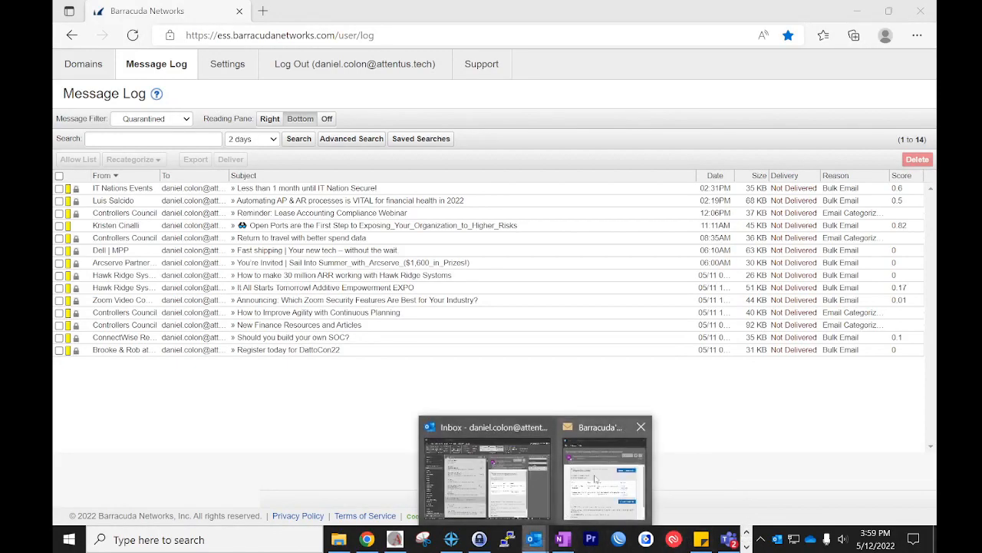
pyautogui.click(591, 485)
# - Maximize the notification email and use DELIVER in the Dell row
pyautogui.click(650, 34)
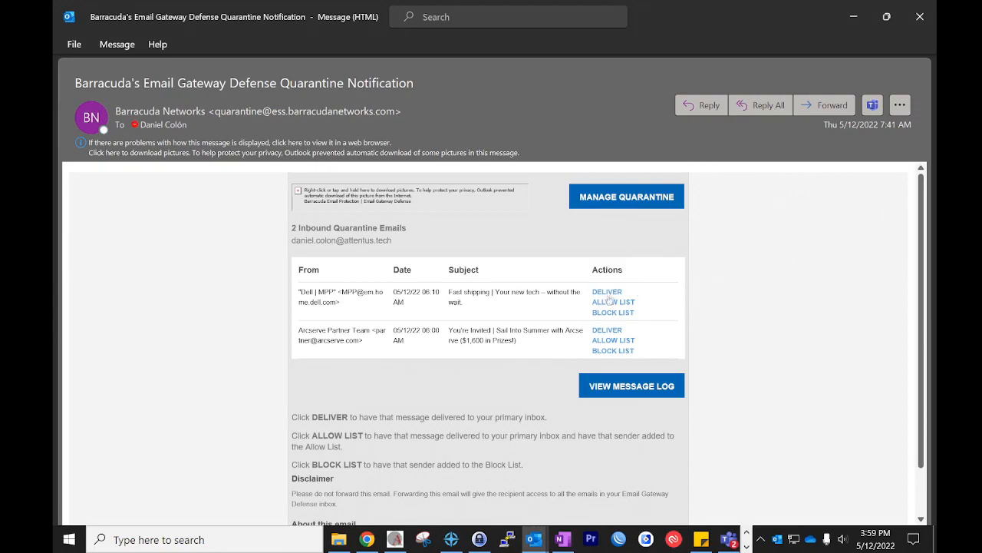
pyautogui.moveTo(613, 299)
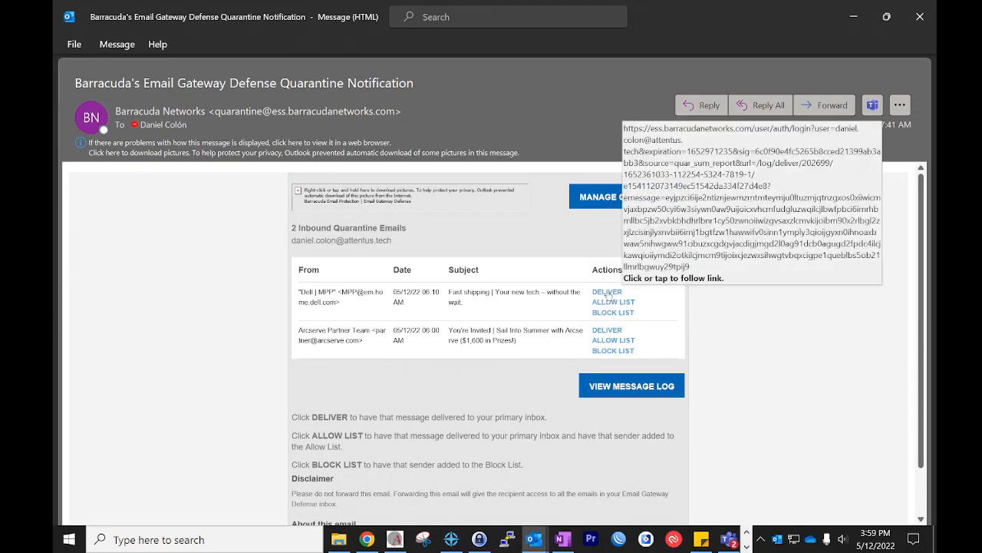
pyautogui.click(613, 297)
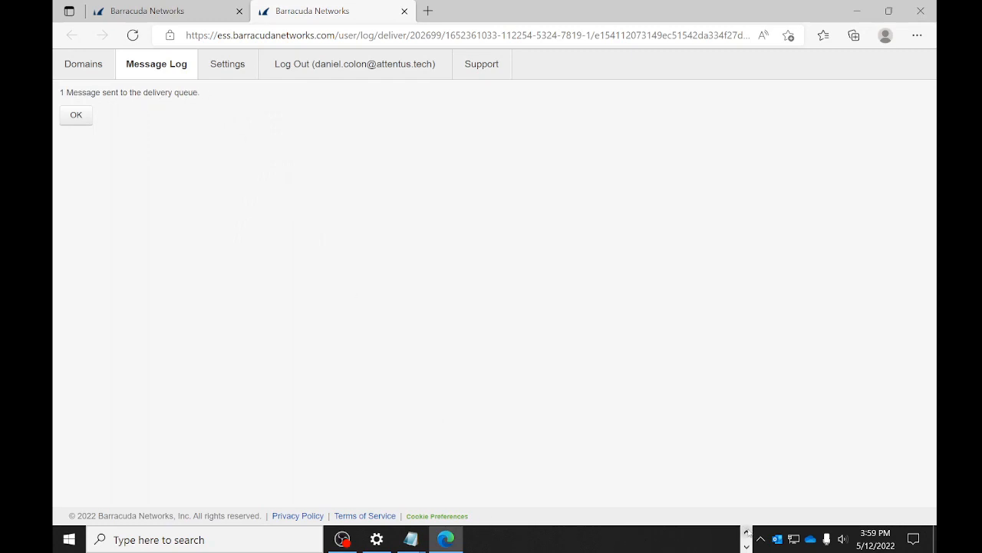
# - Return to the Outlook notification and choose ALLOW LIST in the Dell row
pyautogui.click(747, 533)
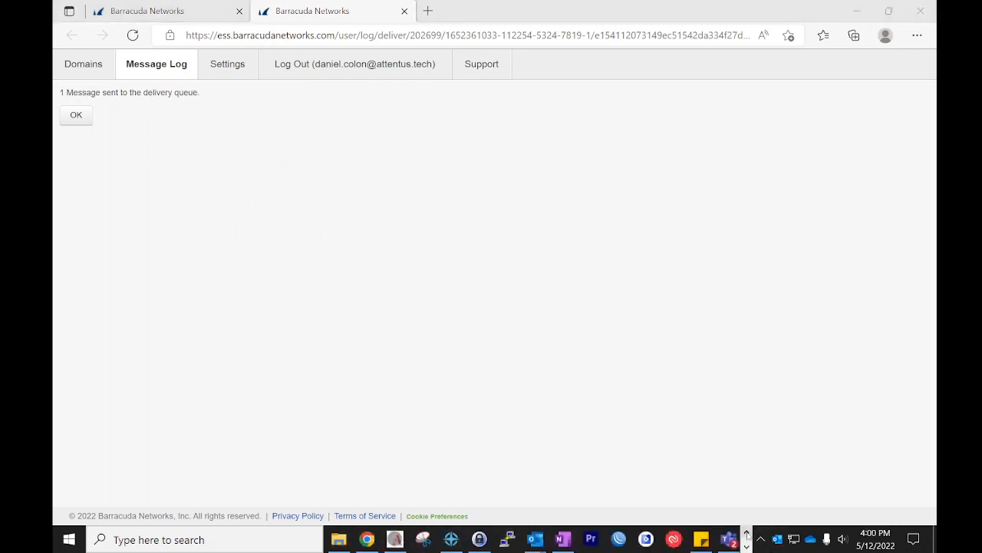
pyautogui.moveTo(535, 539)
pyautogui.click(612, 481)
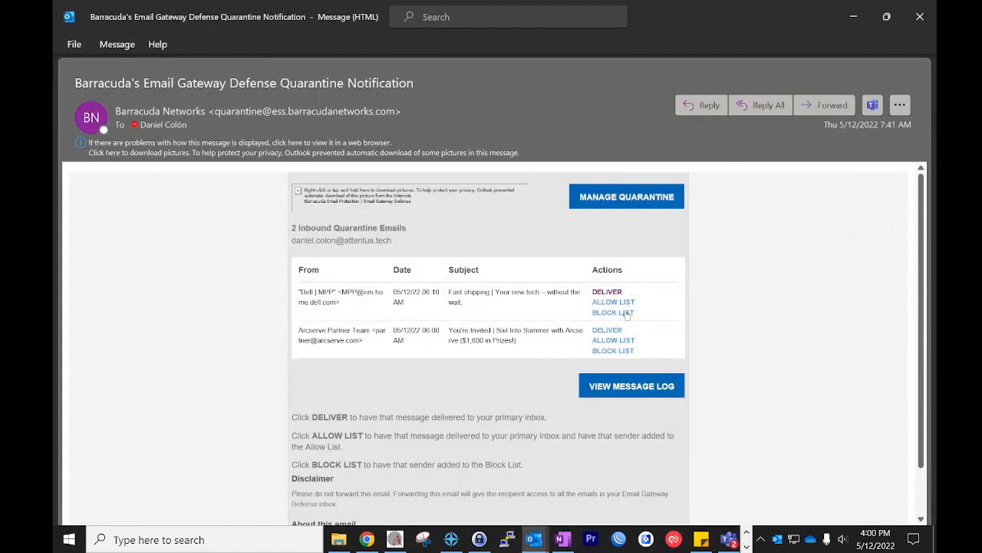
pyautogui.moveTo(615, 308)
pyautogui.click(615, 303)
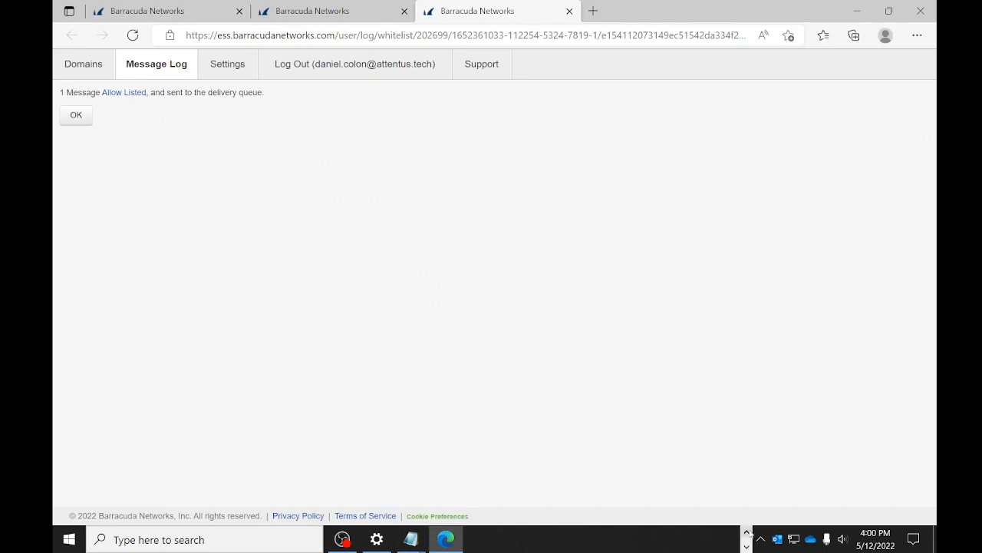
# - Return to the Outlook notification and choose BLOCK LIST in the Dell row
pyautogui.click(746, 532)
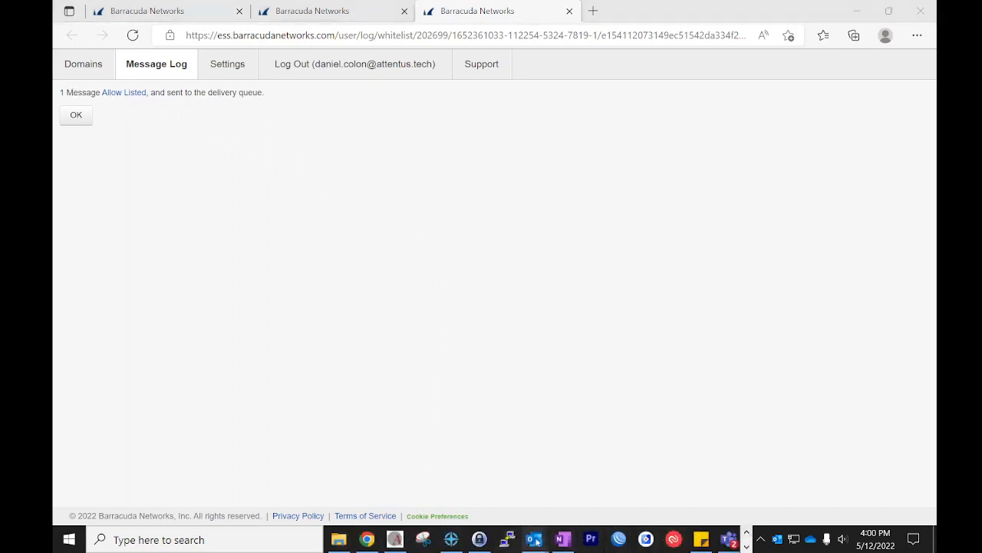
pyautogui.moveTo(535, 539)
pyautogui.click(612, 459)
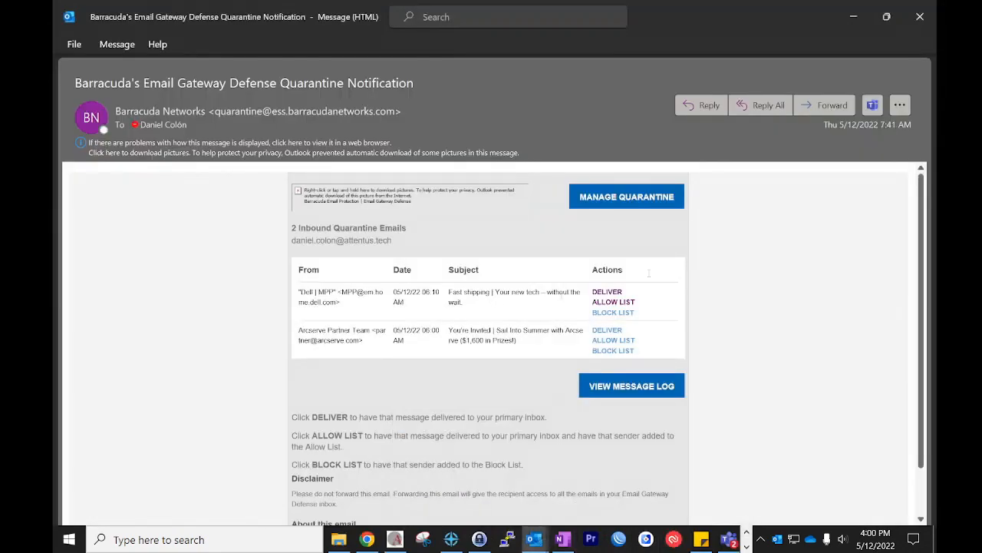
pyautogui.click(619, 314)
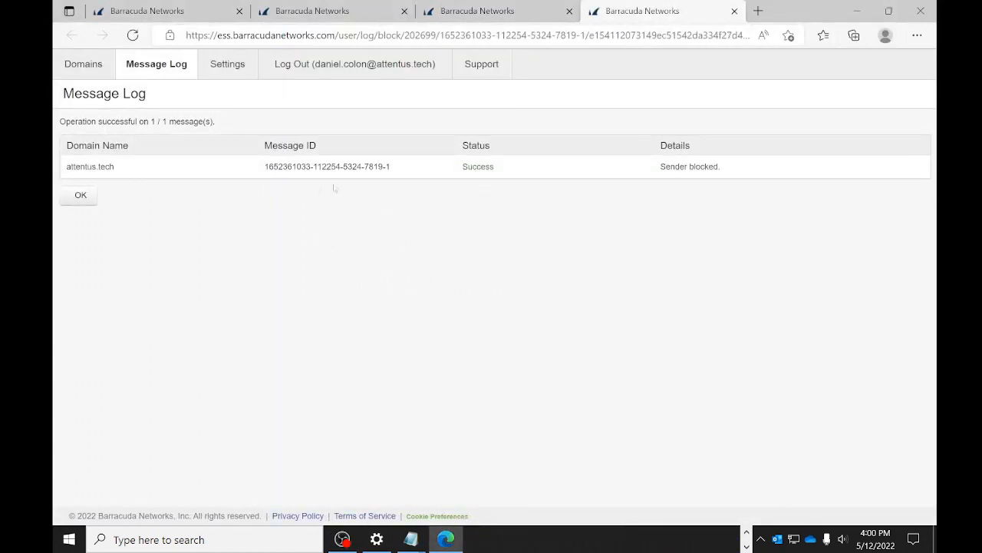
pyautogui.hotkey('alt', 'Tab')
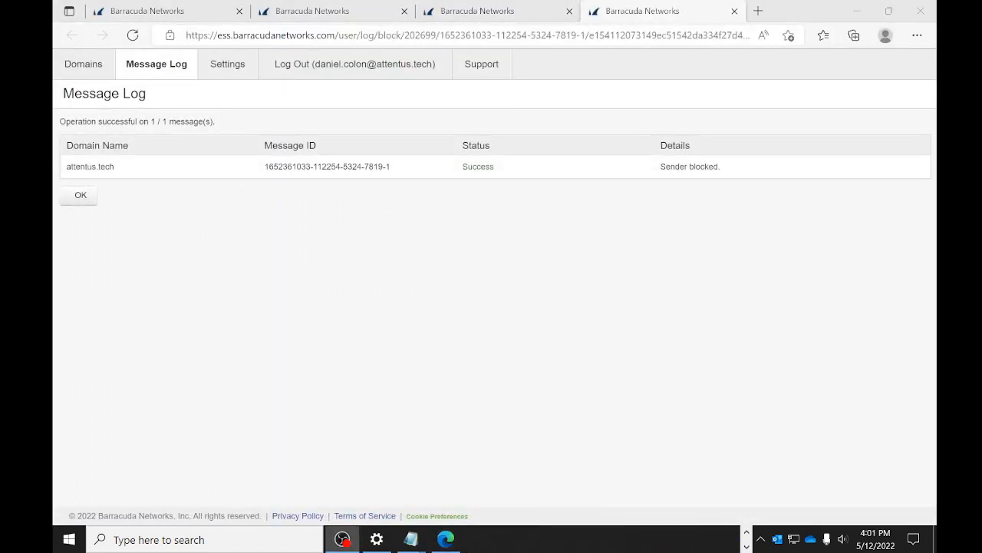